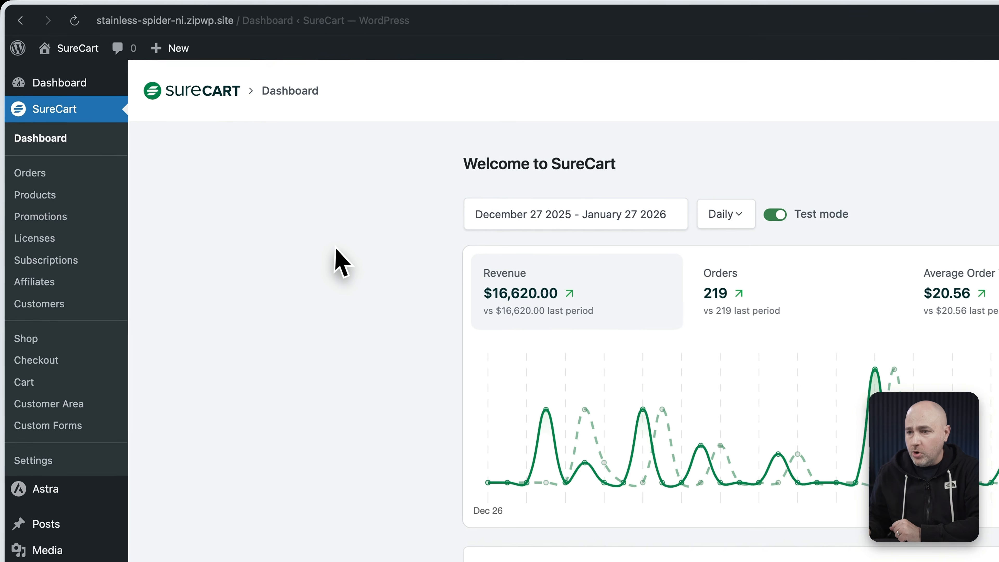
Start a new dynamic price in the Dynamic Pricing section of SureCart's promotions
{"action": "left_click", "coordinate": [101, 222]}
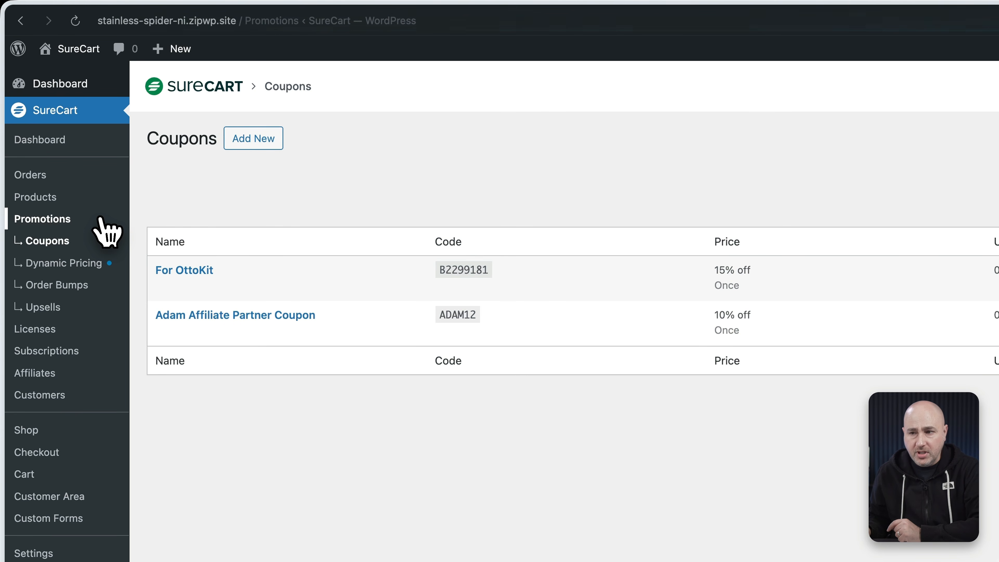
{"action": "left_click", "coordinate": [85, 262]}
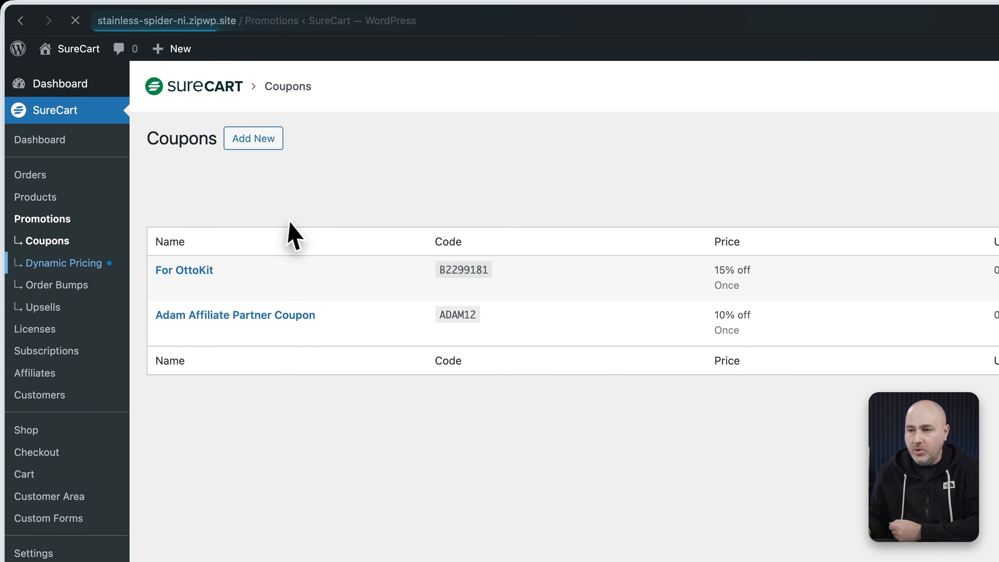
{"action": "left_click", "coordinate": [309, 142]}
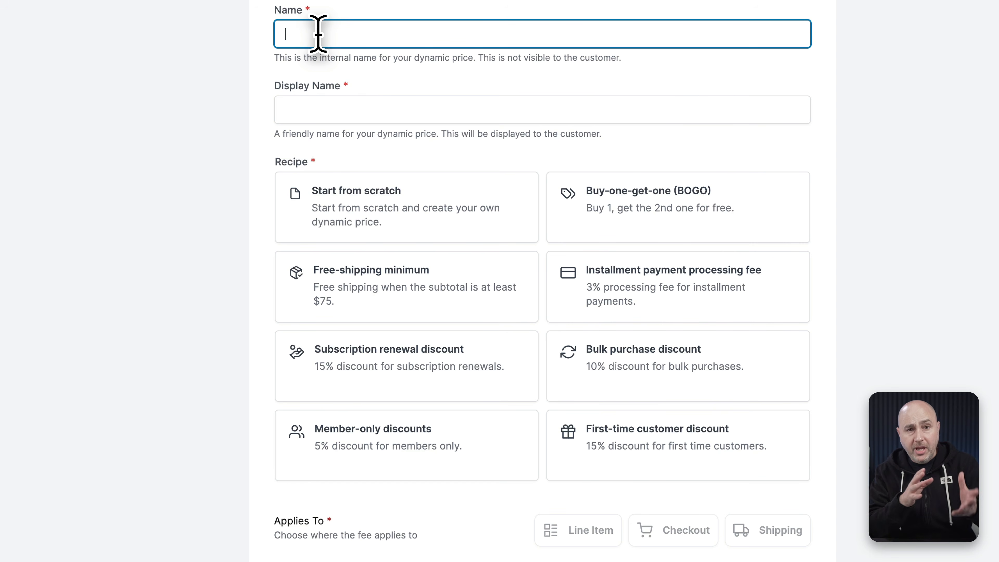
Create the dynamic price "Chair Mat BOGO" with display name "Buy 1 Get 1 Free" using the Buy-one-get-one (BOGO) recipe
{"action": "left_click", "coordinate": [399, 98]}
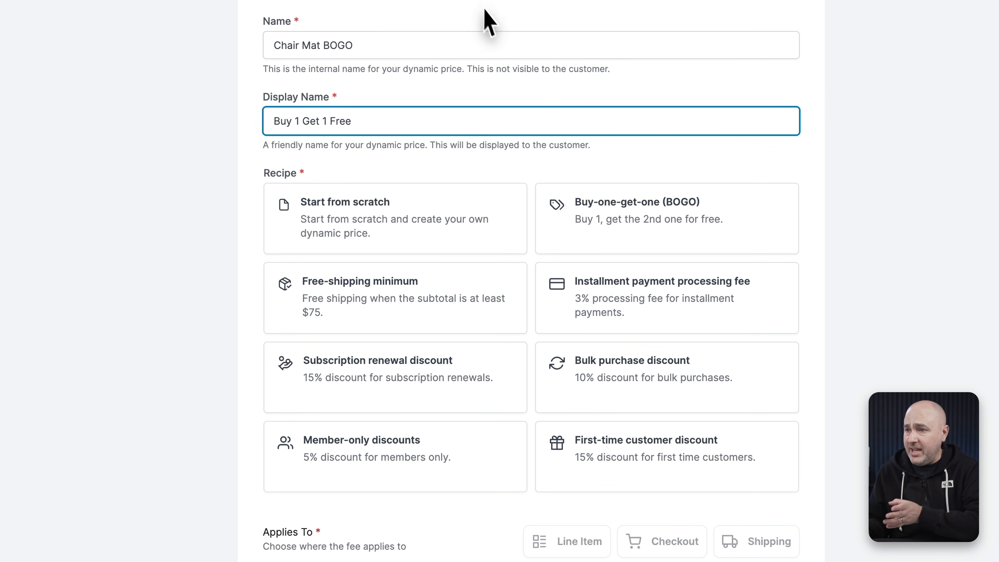
{"action": "left_click", "coordinate": [423, 34]}
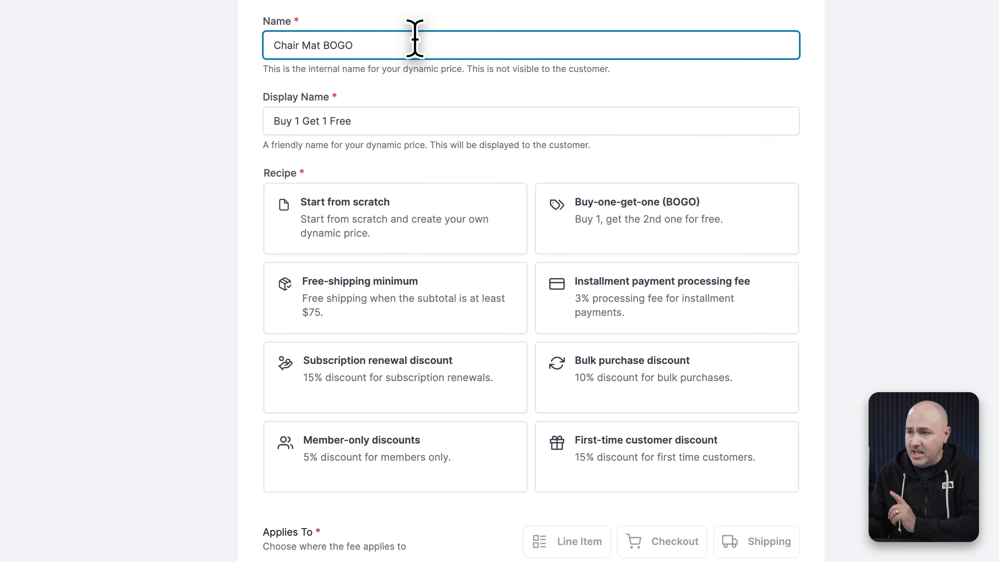
{"action": "left_click", "coordinate": [410, 110]}
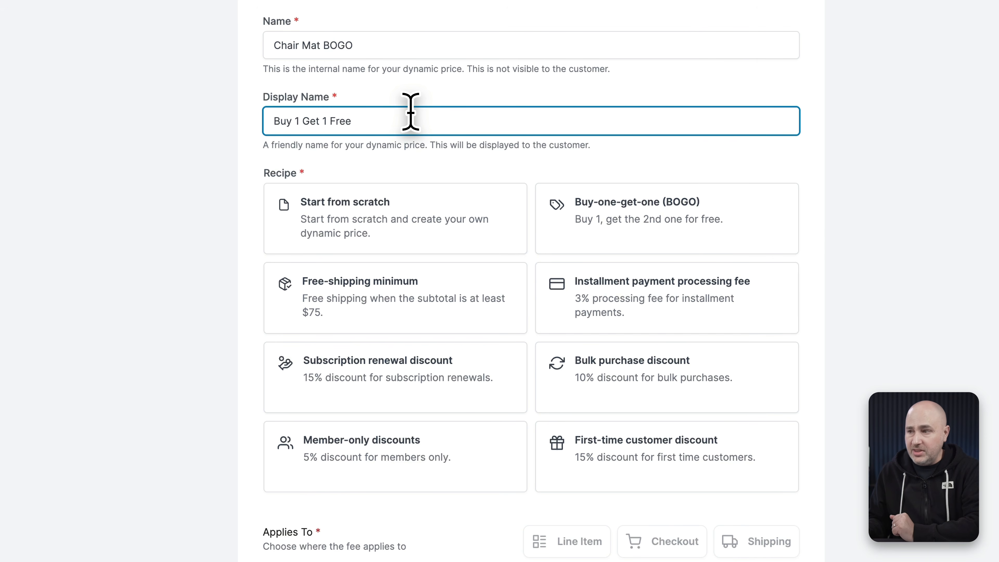
{"action": "left_click", "coordinate": [662, 213]}
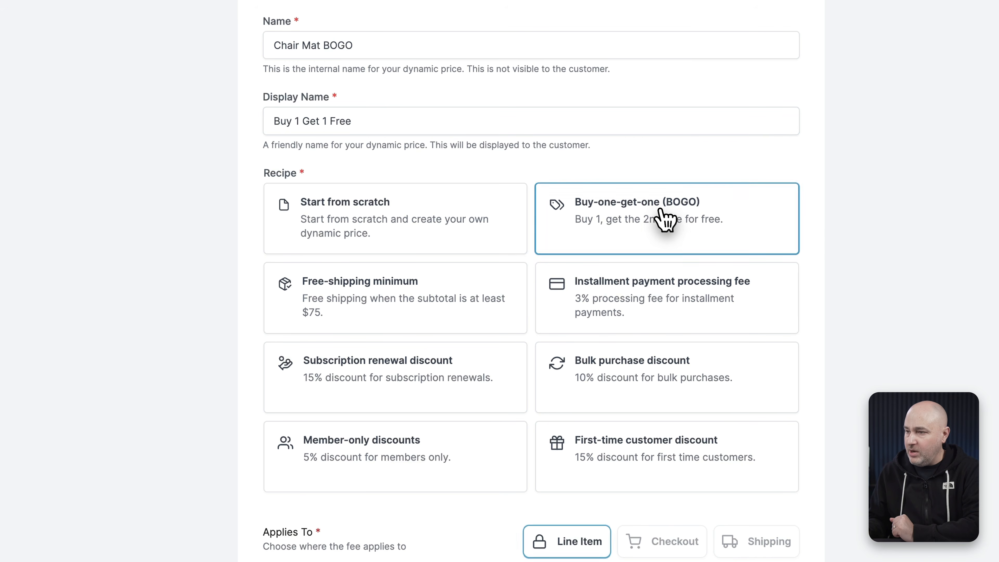
{"action": "left_click", "coordinate": [694, 520]}
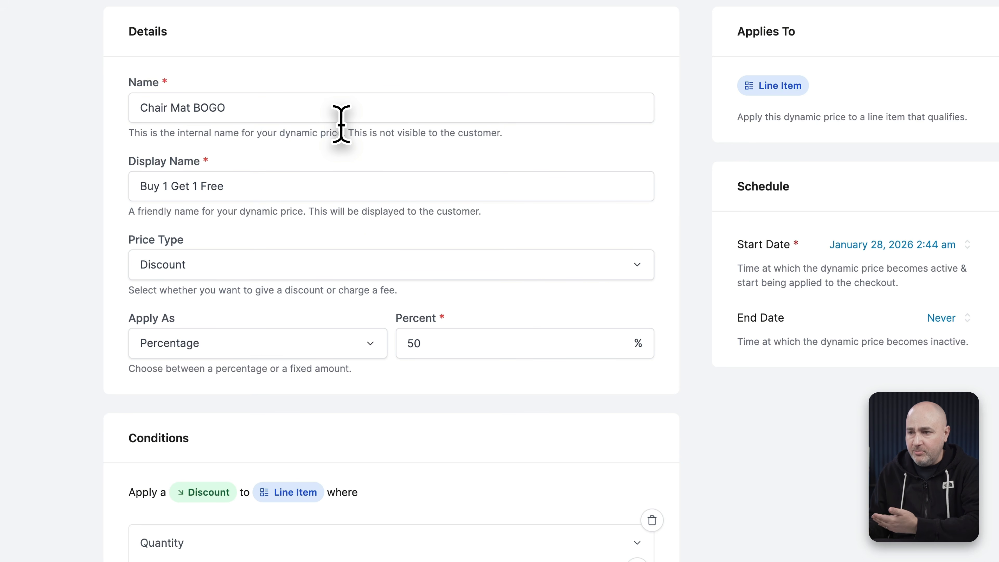
Examine the available Price Type and Apply As options in the dynamic price details
{"action": "scroll", "coordinate": [341, 123], "scroll_direction": "down", "scroll_amount": 3}
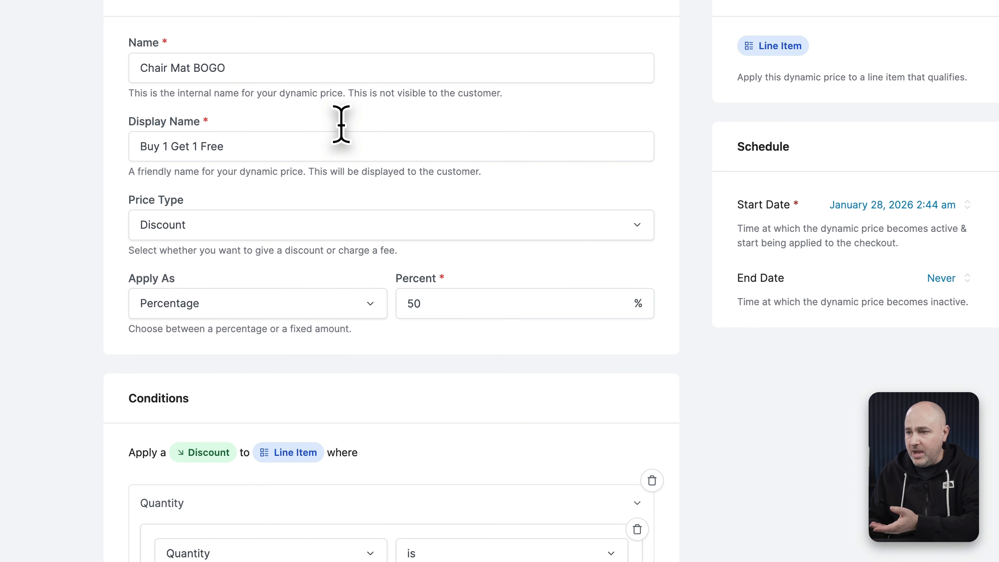
{"action": "scroll", "coordinate": [341, 124], "scroll_direction": "down", "scroll_amount": 5}
{"action": "scroll", "coordinate": [278, 127], "scroll_direction": "up", "scroll_amount": 2}
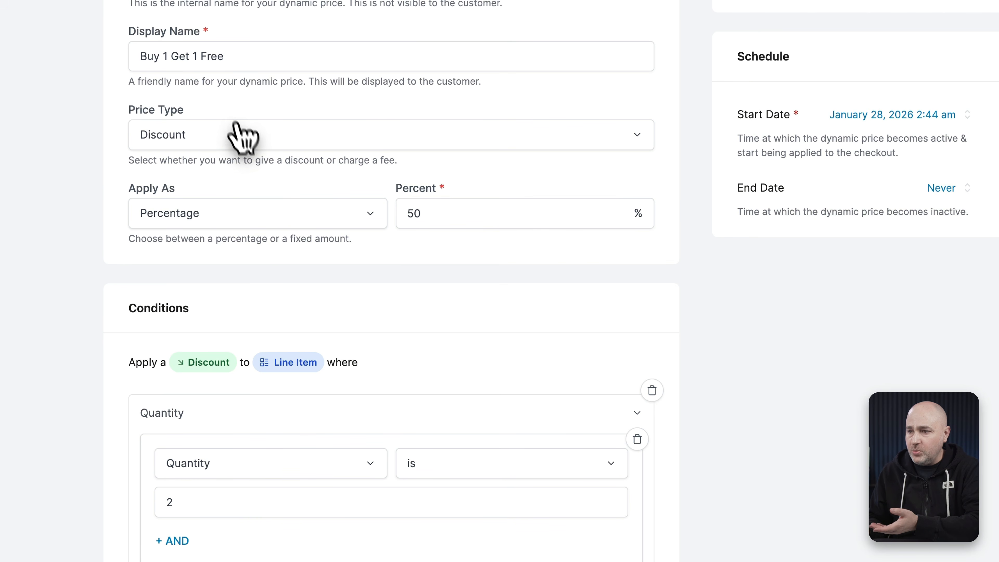
{"action": "left_click", "coordinate": [271, 145]}
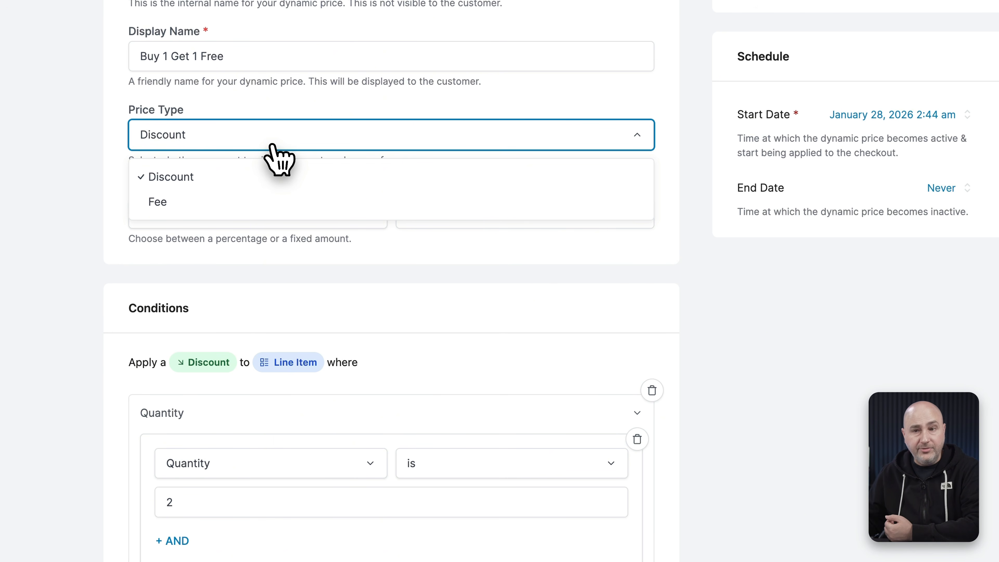
{"action": "left_click", "coordinate": [88, 168]}
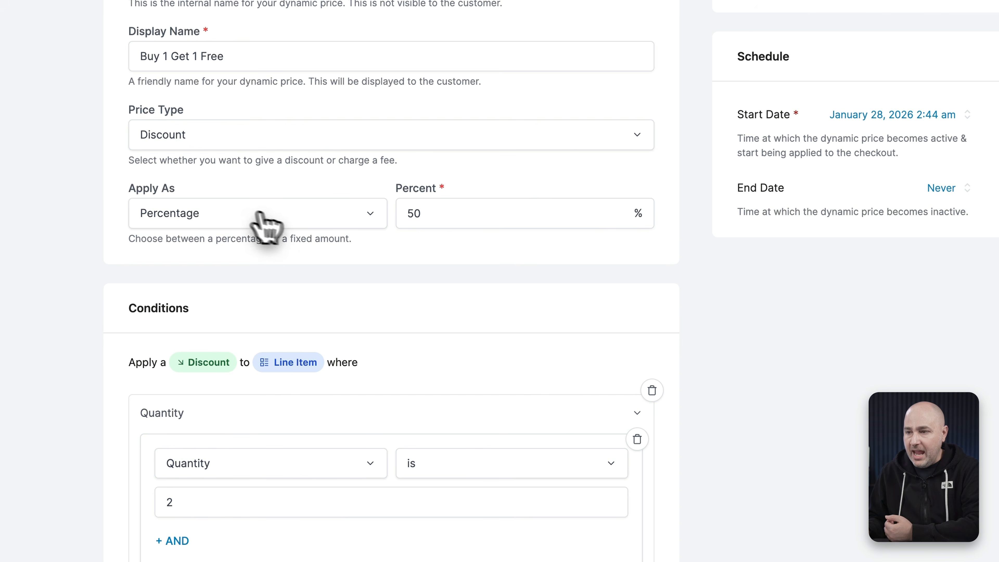
{"action": "left_click", "coordinate": [272, 215]}
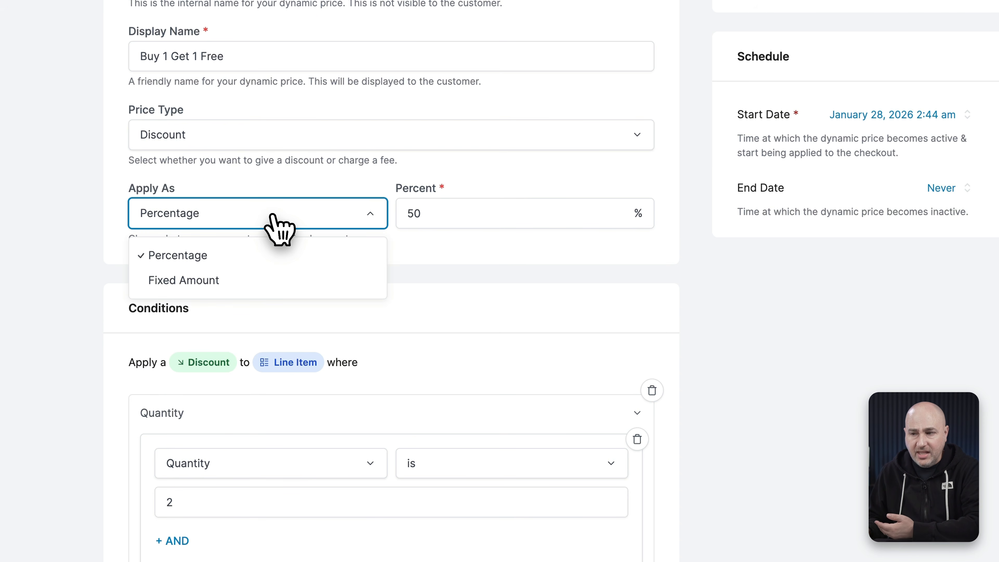
{"action": "left_click", "coordinate": [84, 228]}
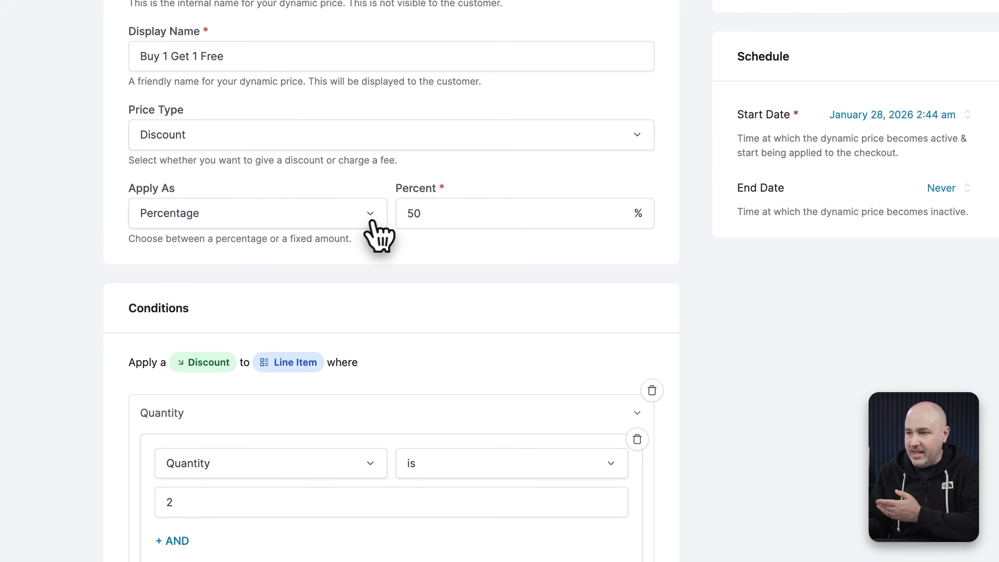
Add an AND condition under the quantity condition and set its attribute to Product Name
{"action": "scroll", "coordinate": [230, 234], "scroll_direction": "down", "scroll_amount": 2}
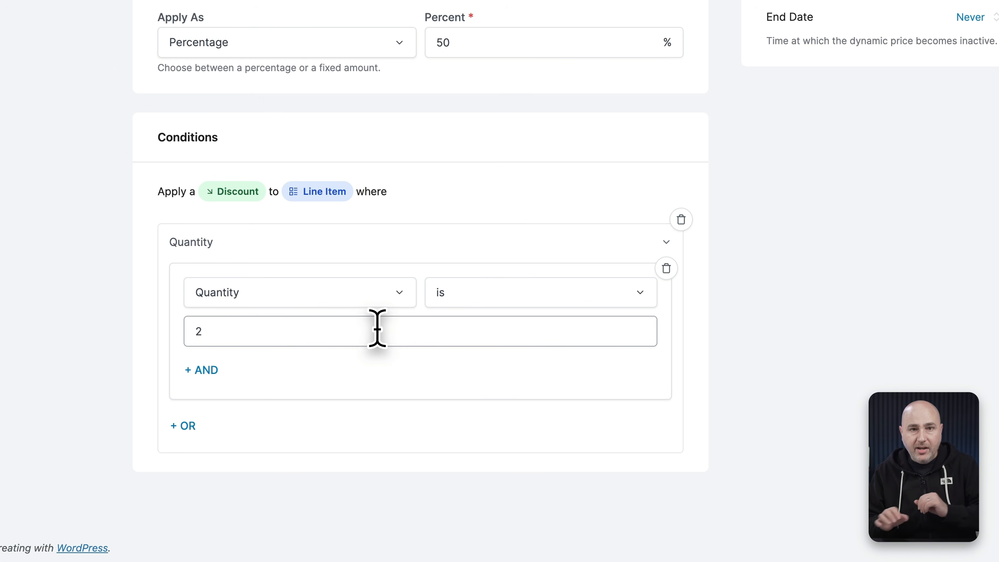
{"action": "left_click", "coordinate": [208, 372]}
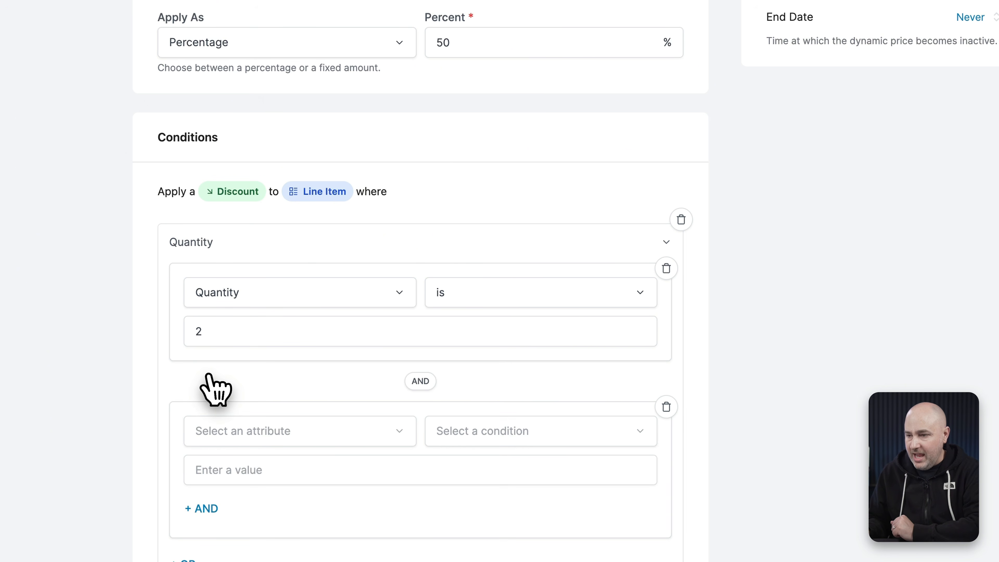
{"action": "scroll", "coordinate": [272, 407], "scroll_direction": "down", "scroll_amount": 3}
{"action": "left_click", "coordinate": [334, 295]}
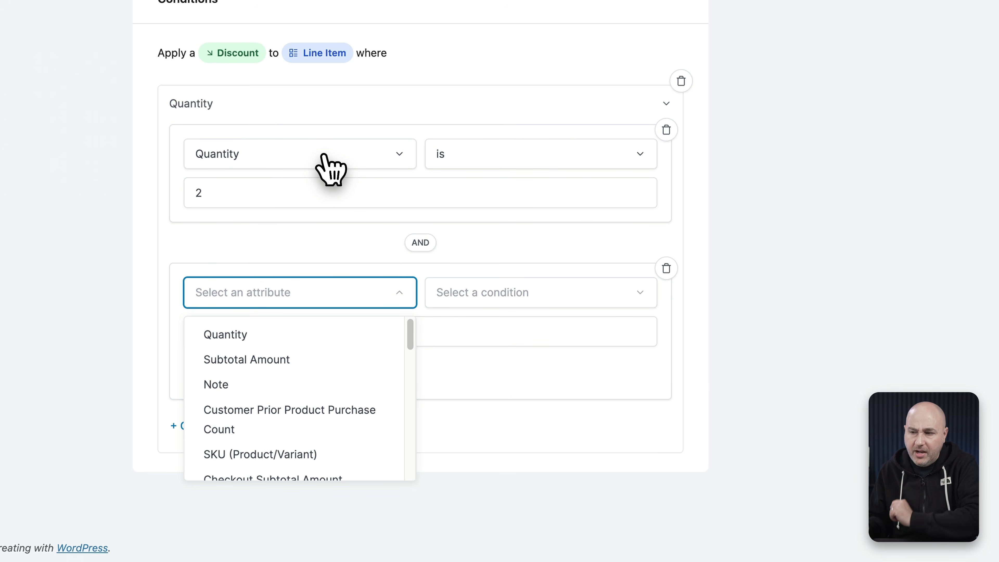
{"action": "scroll", "coordinate": [346, 367], "scroll_direction": "down", "scroll_amount": 5}
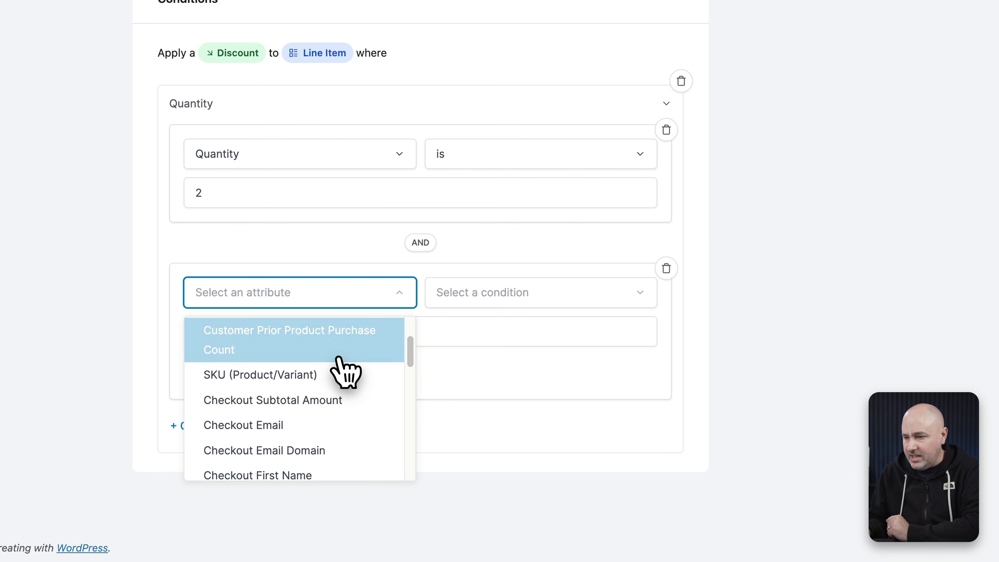
{"action": "scroll", "coordinate": [338, 360], "scroll_direction": "down", "scroll_amount": 10}
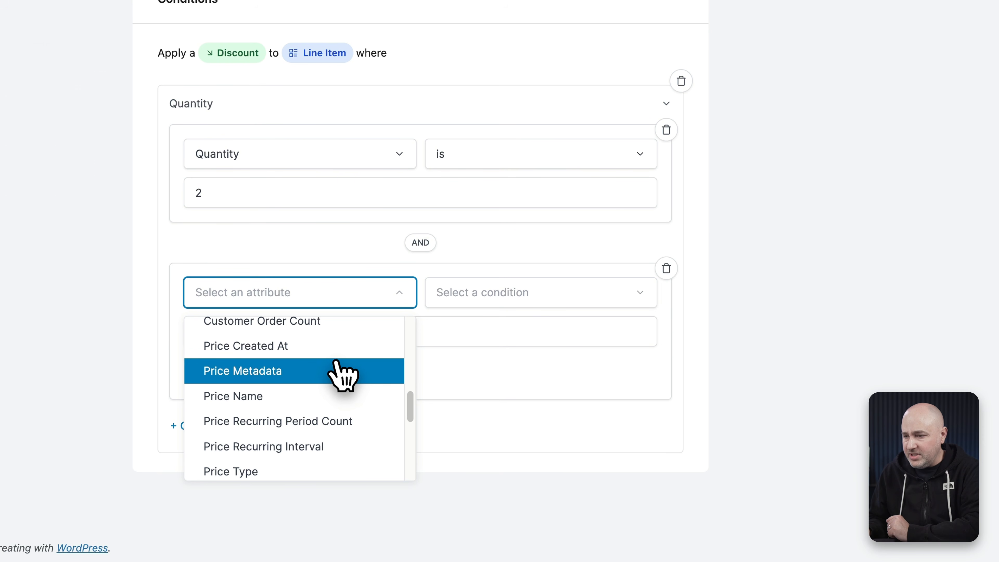
{"action": "scroll", "coordinate": [335, 363], "scroll_direction": "down", "scroll_amount": 5}
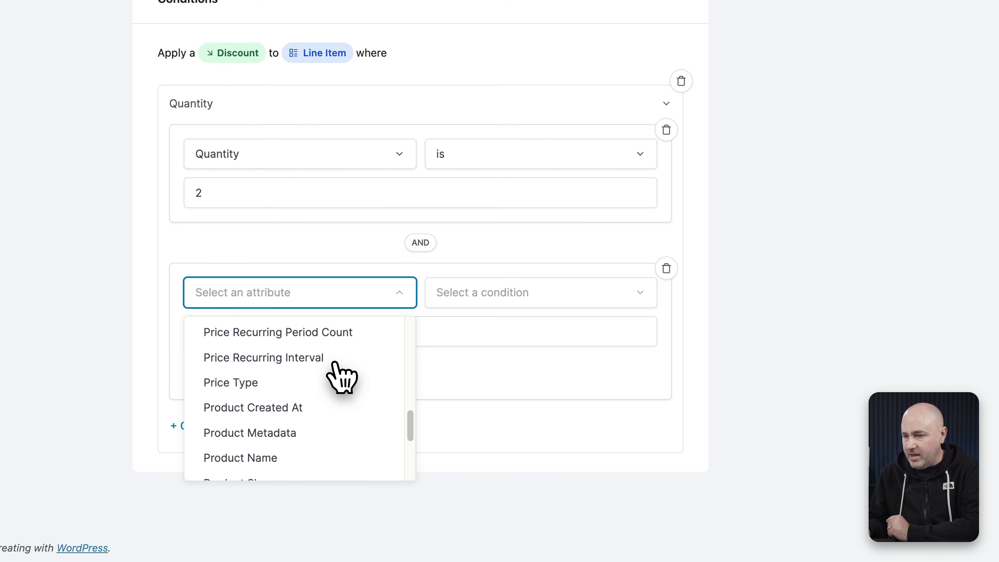
{"action": "left_click", "coordinate": [296, 443]}
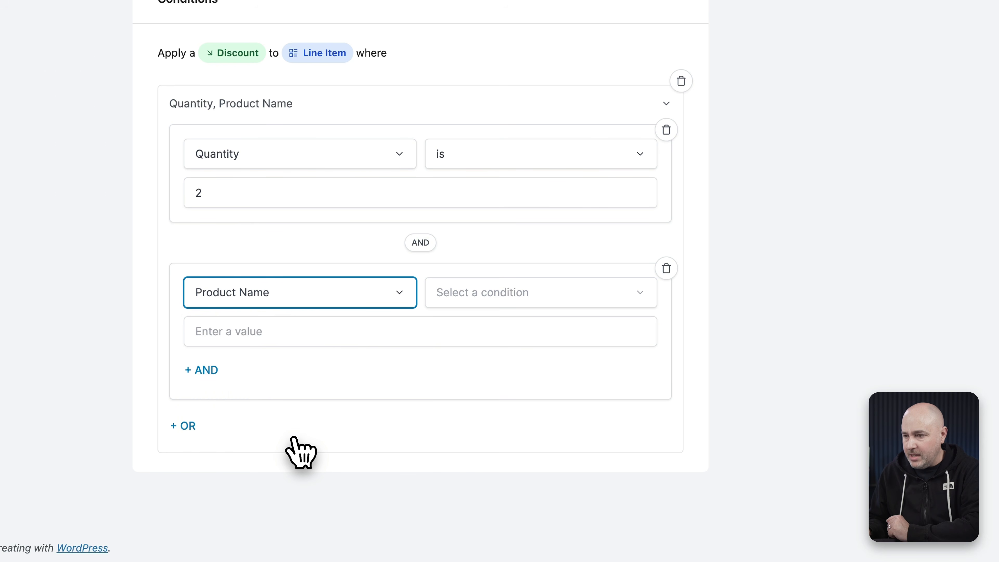
Set the Product Name condition to "is" with the value "Chair Mat"
{"action": "left_click", "coordinate": [517, 294]}
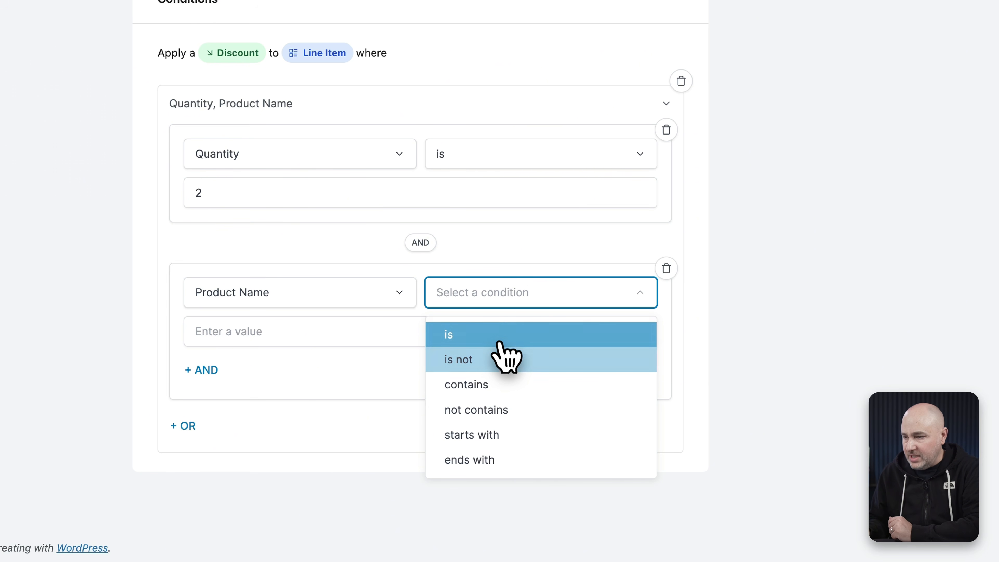
{"action": "left_click", "coordinate": [508, 338]}
{"action": "left_click", "coordinate": [270, 331]}
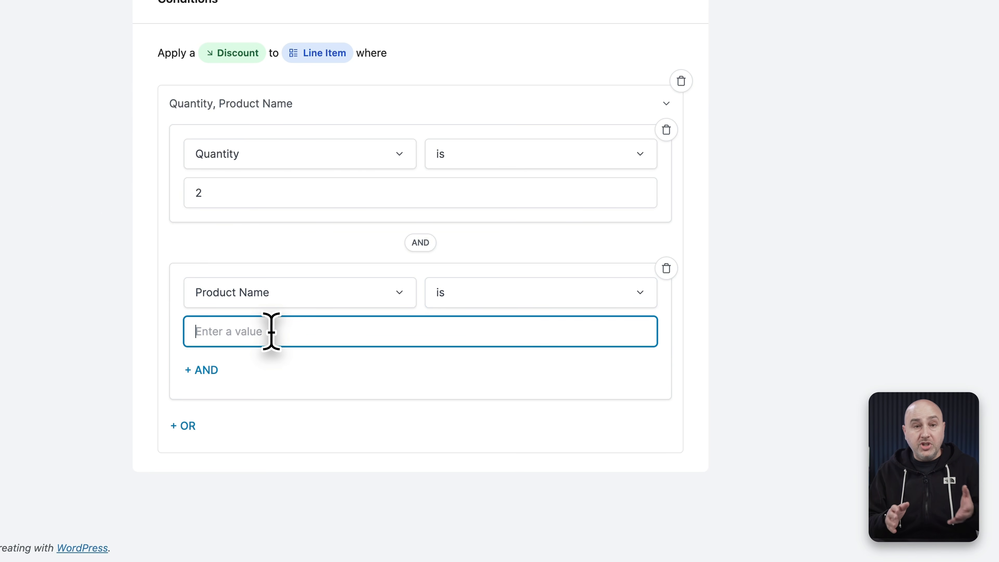
{"action": "type", "text": "Chair Mat"}
{"action": "left_click", "coordinate": [774, 268]}
Save and publish the Chair Mat BOGO dynamic price, and return to the Dynamic Pricing overview
{"action": "scroll", "coordinate": [780, 277], "scroll_direction": "up", "scroll_amount": 5}
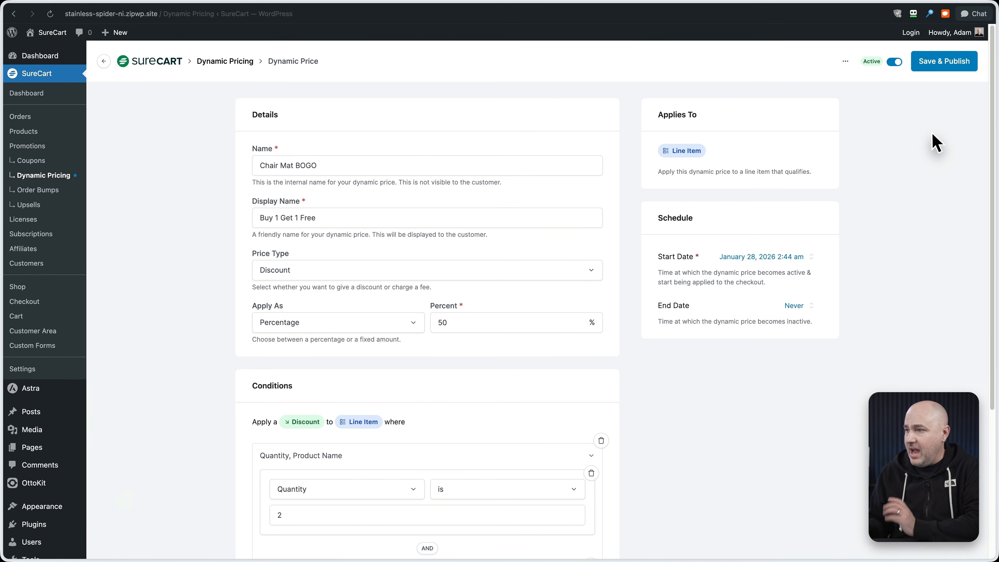
{"action": "left_click", "coordinate": [943, 64]}
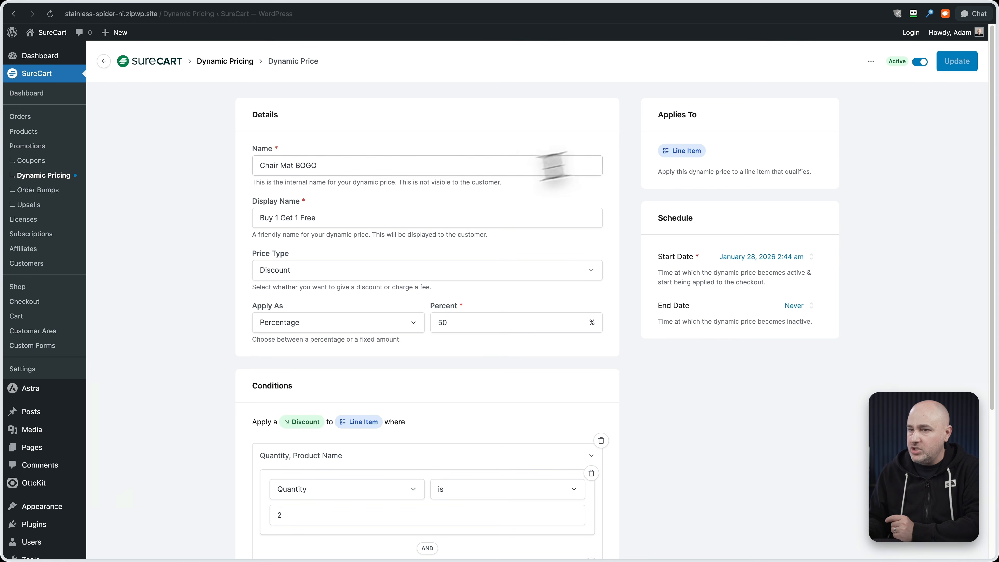
{"action": "left_click", "coordinate": [59, 178]}
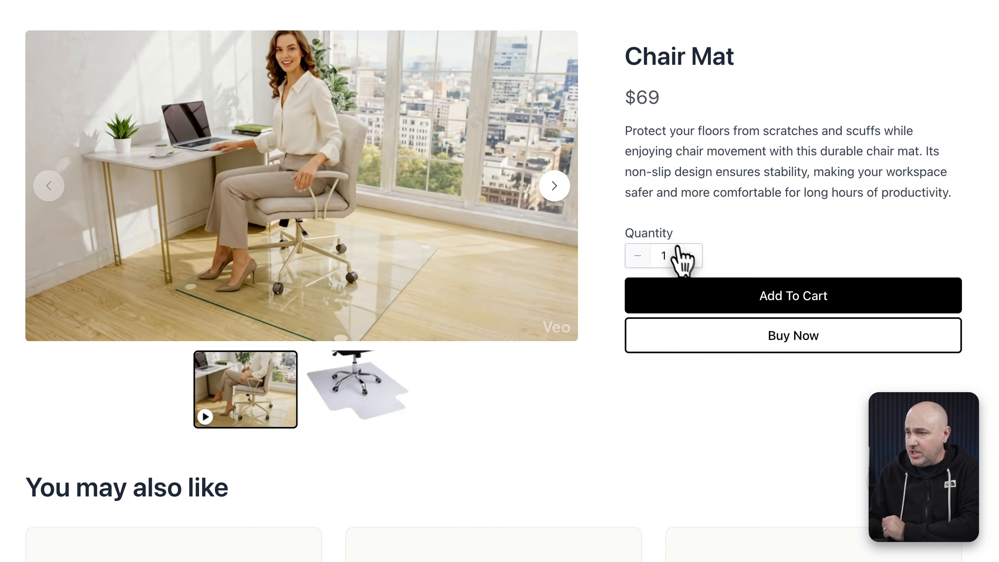
Set the Chair Mat quantity to 2 on the store's product page and add it to the cart
{"action": "left_click", "coordinate": [692, 257]}
{"action": "left_click", "coordinate": [767, 296]}
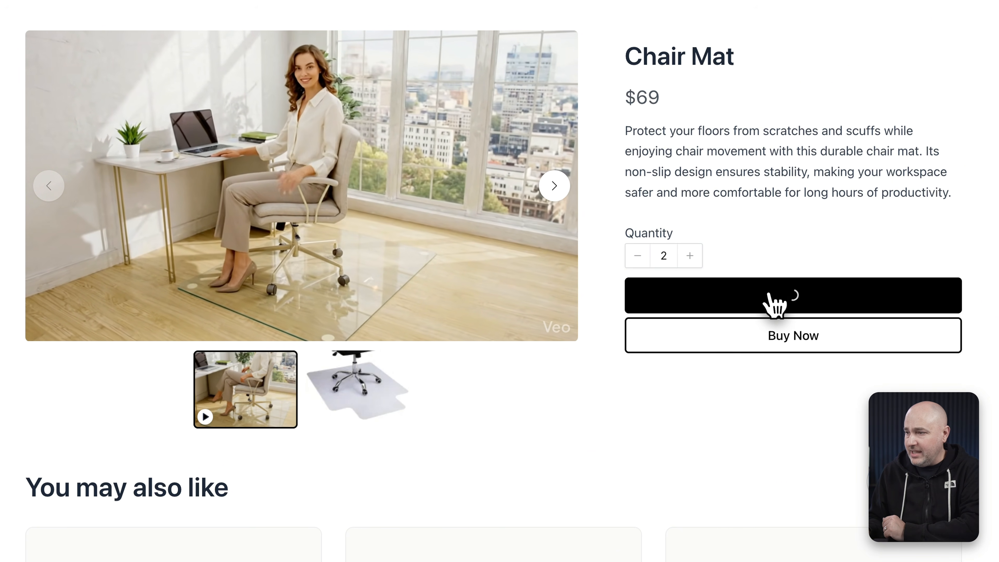